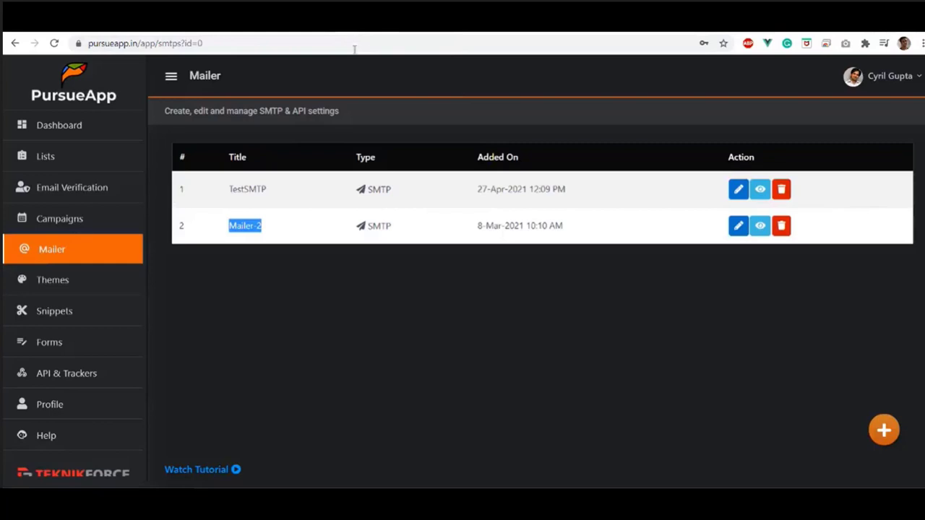
click(287, 193)
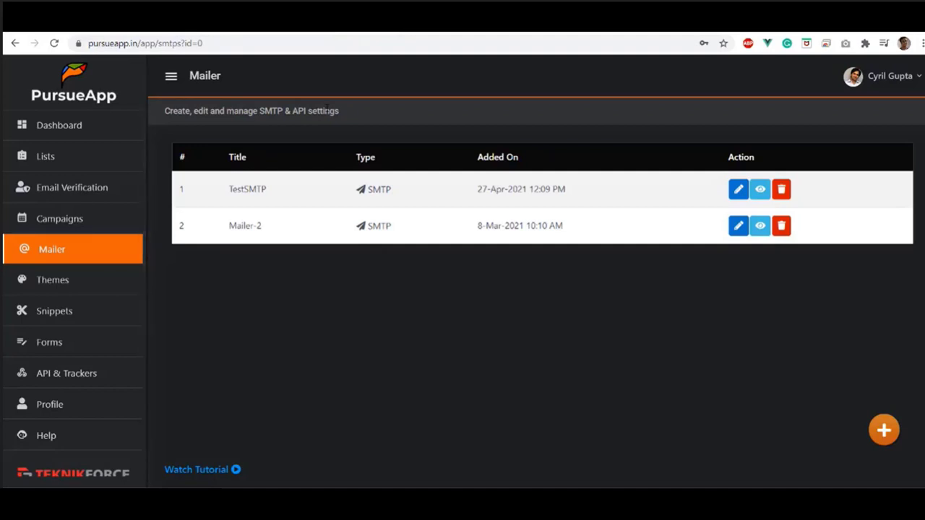
double_click(247, 188)
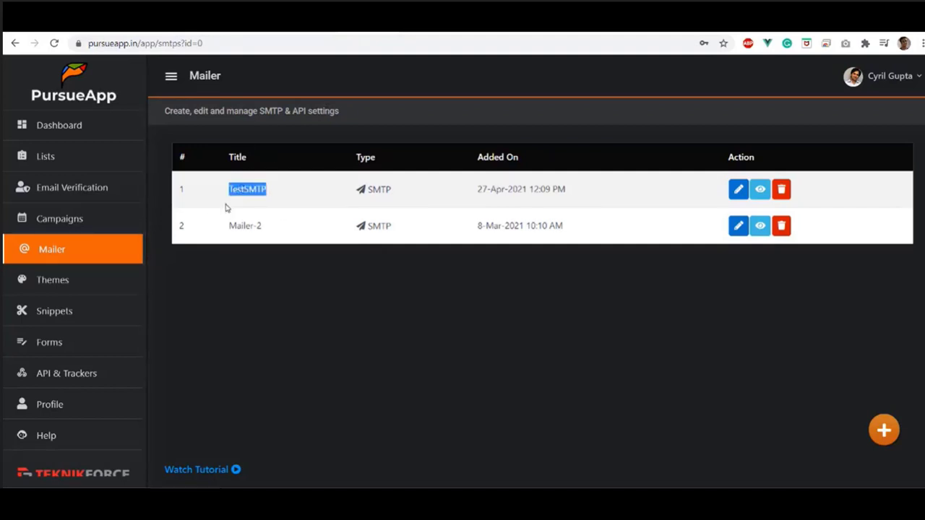
click(419, 34)
drag(229, 185, 271, 190)
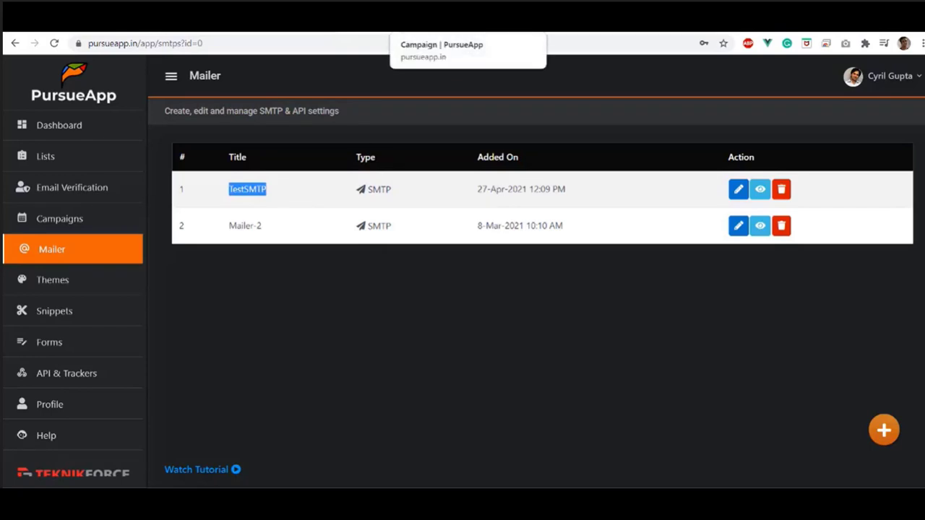
click(434, 16)
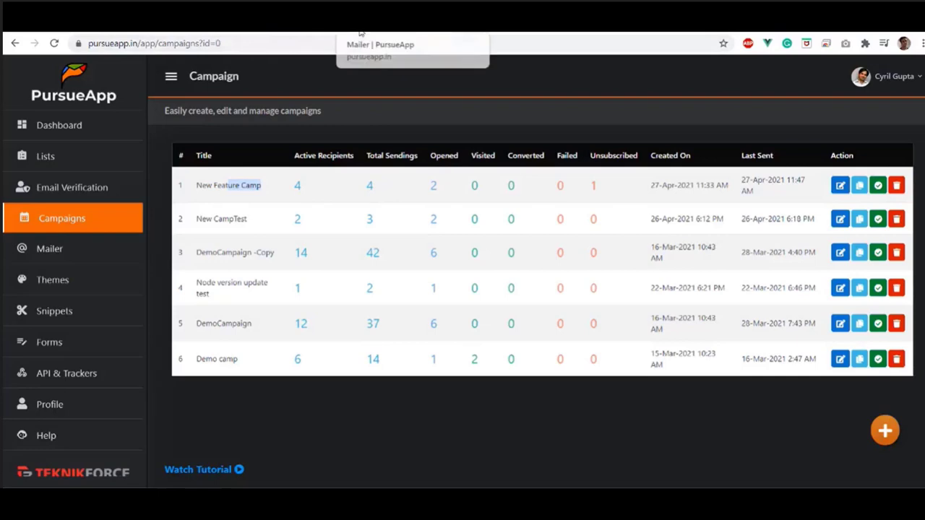
Review TestSMTP's Gmail settings and confirm no per-day sending limit is set.
click(362, 30)
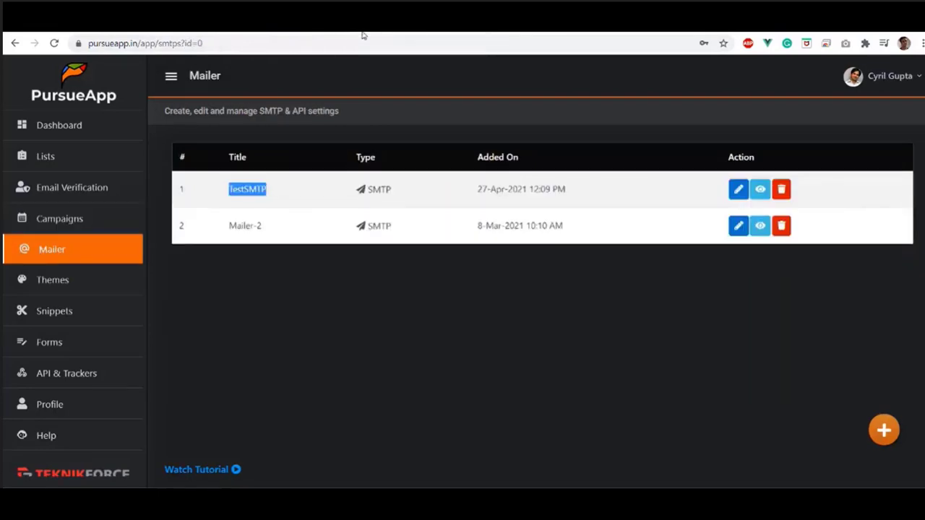
click(737, 190)
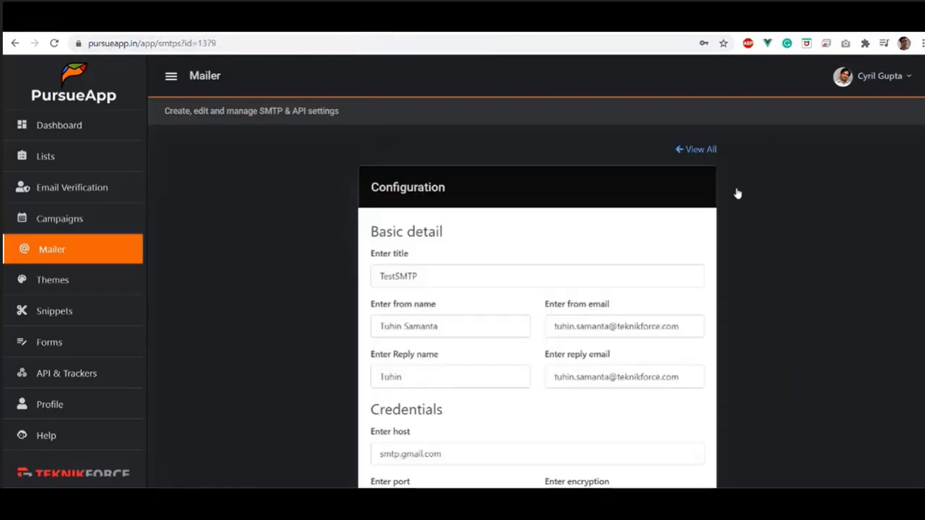
scroll(620, 229, down, 3)
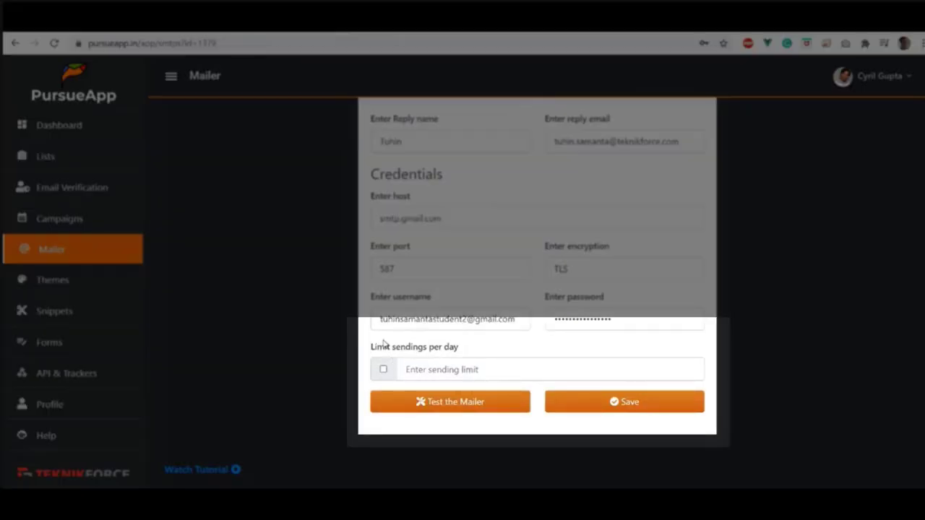
click(362, 33)
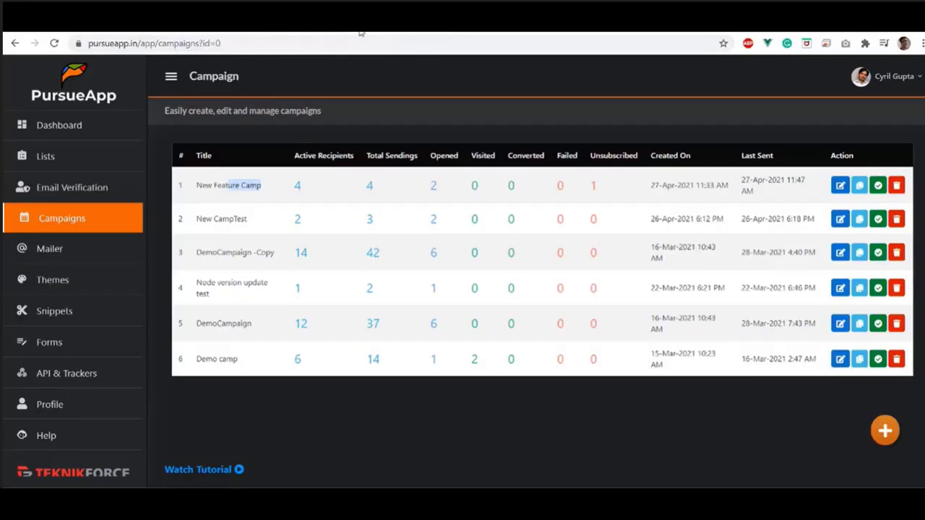
click(361, 33)
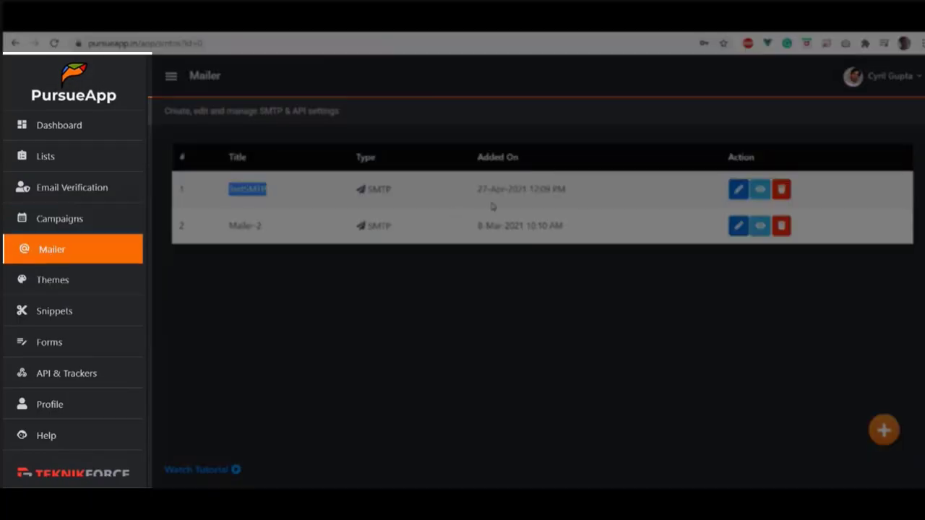
click(470, 196)
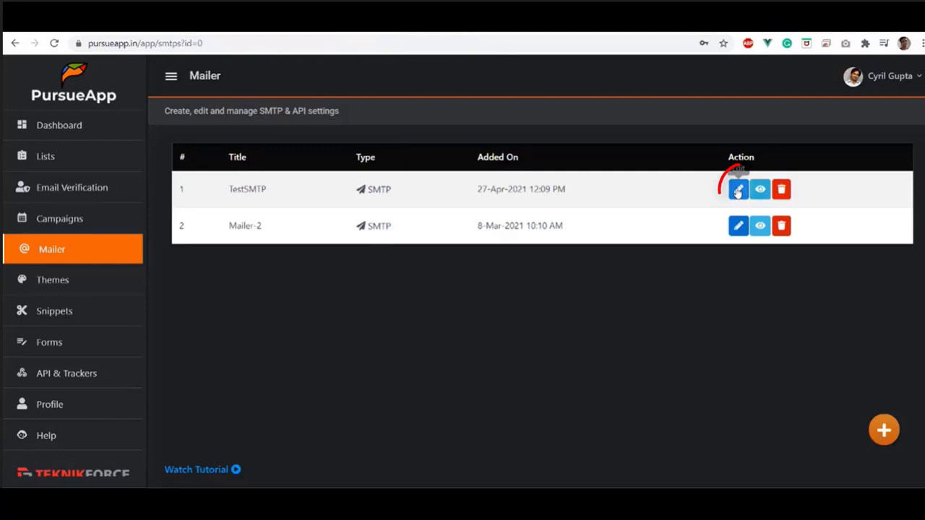
click(737, 189)
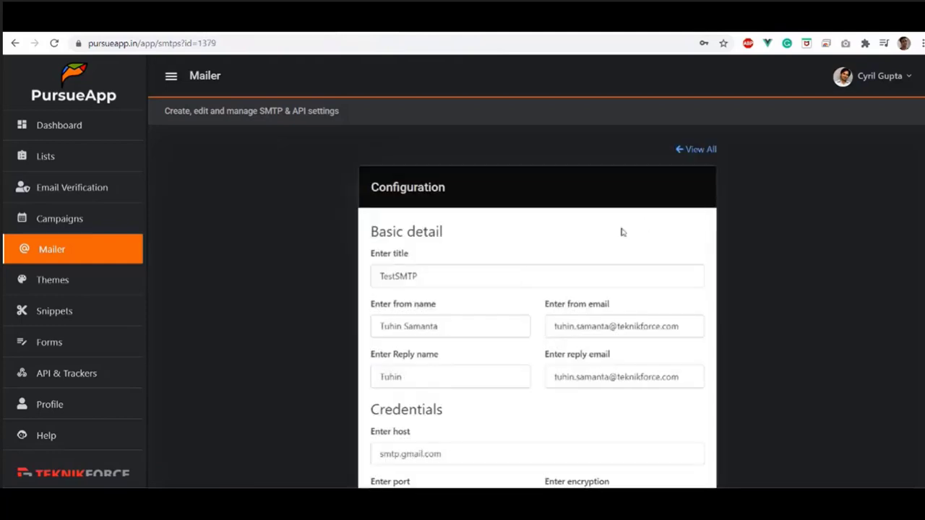
scroll(622, 231, down, 3)
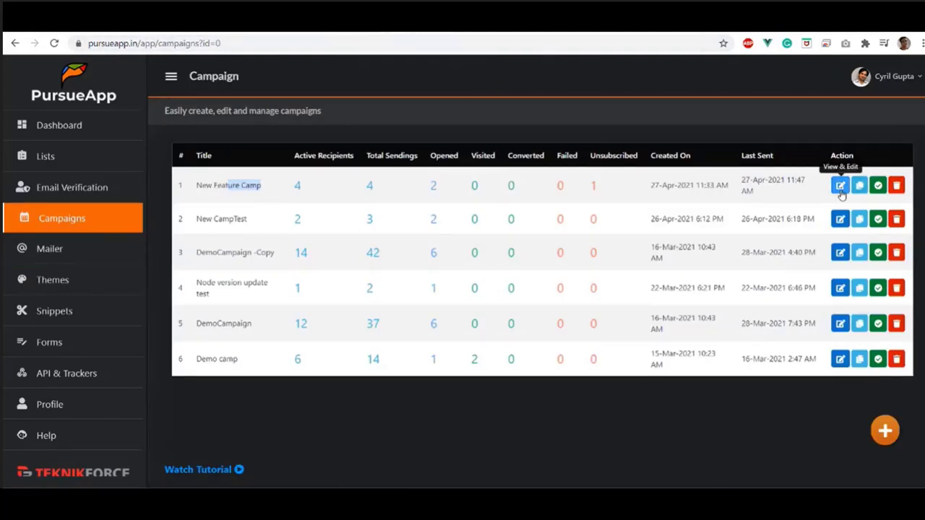
Add TestSMTP and Mailer-2 as sending mailers for the New Feature Camp campaign.
click(840, 185)
click(789, 149)
scroll(537, 289, down, 2)
click(501, 287)
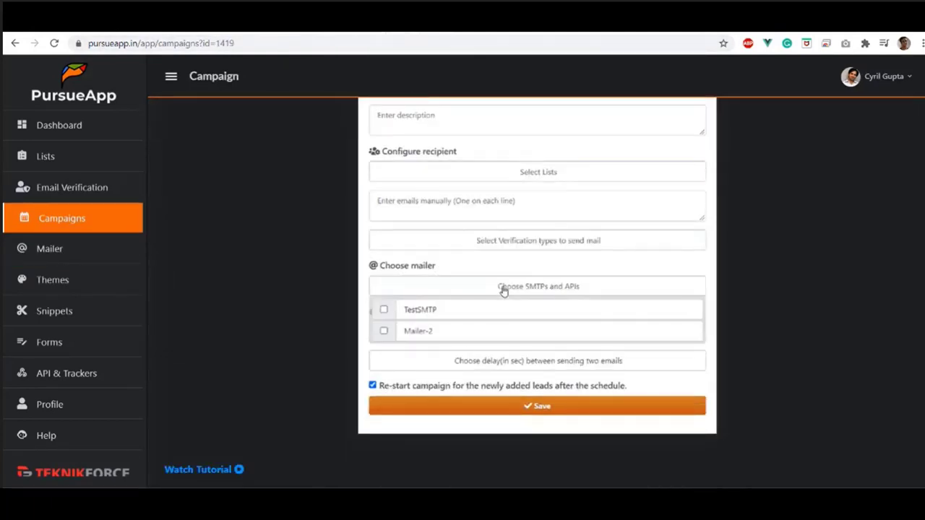
click(384, 309)
click(384, 334)
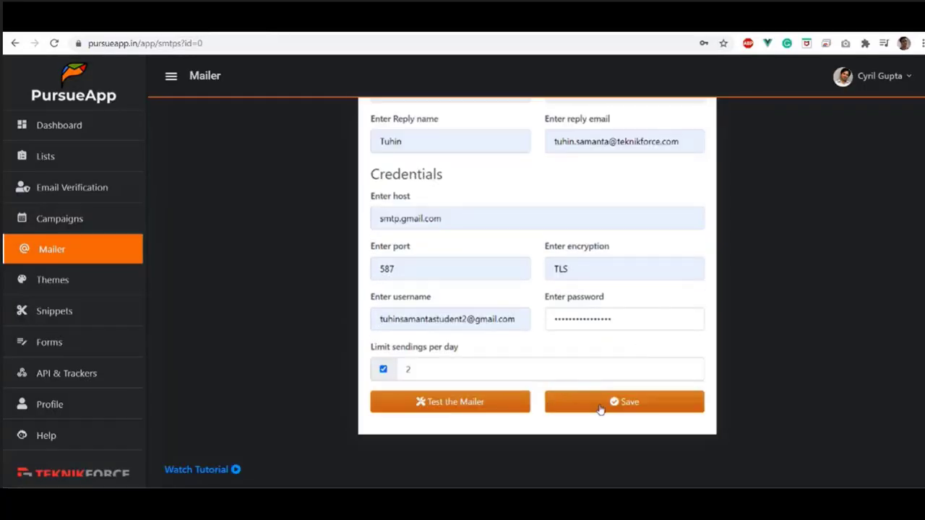
Save the new Throttling SMTP mailer.
click(599, 404)
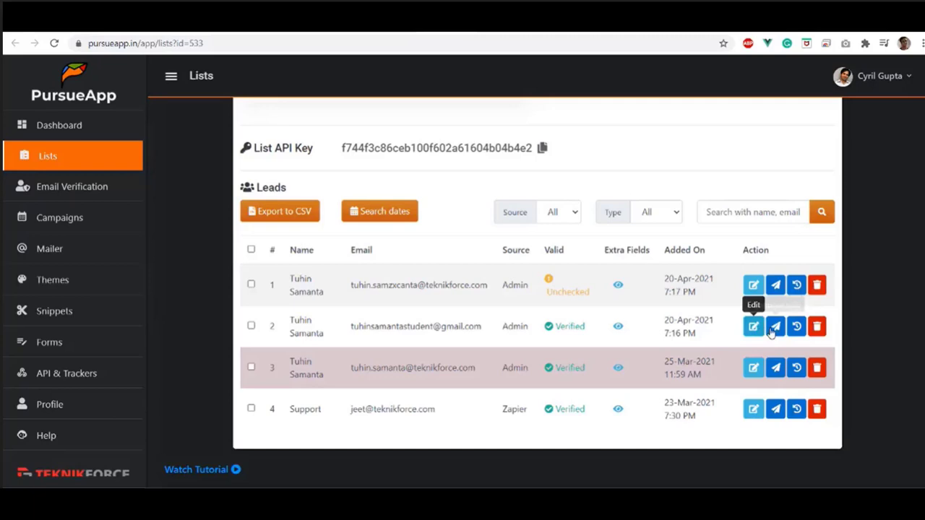
Email the second lead with the Pinterest autoapp subject and body 'e2fgtry' via Throttling SMTP.
click(772, 332)
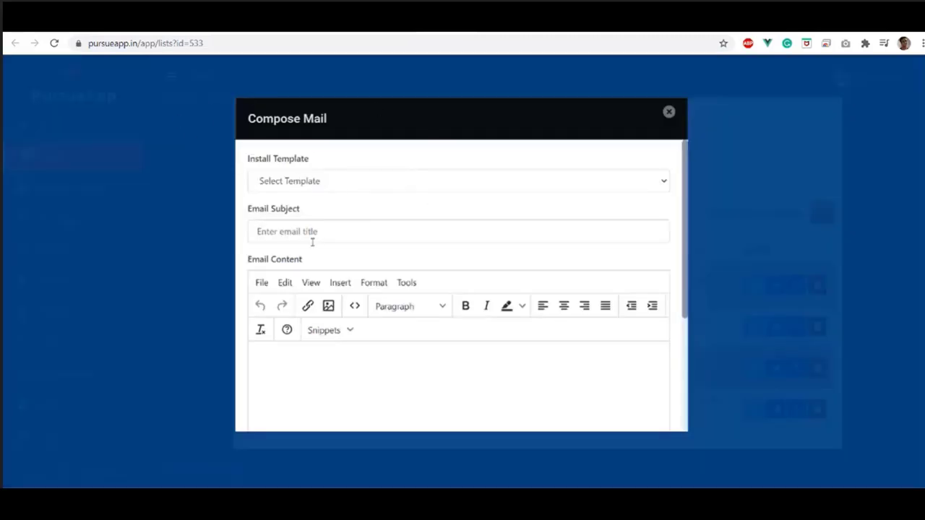
click(272, 228)
click(274, 260)
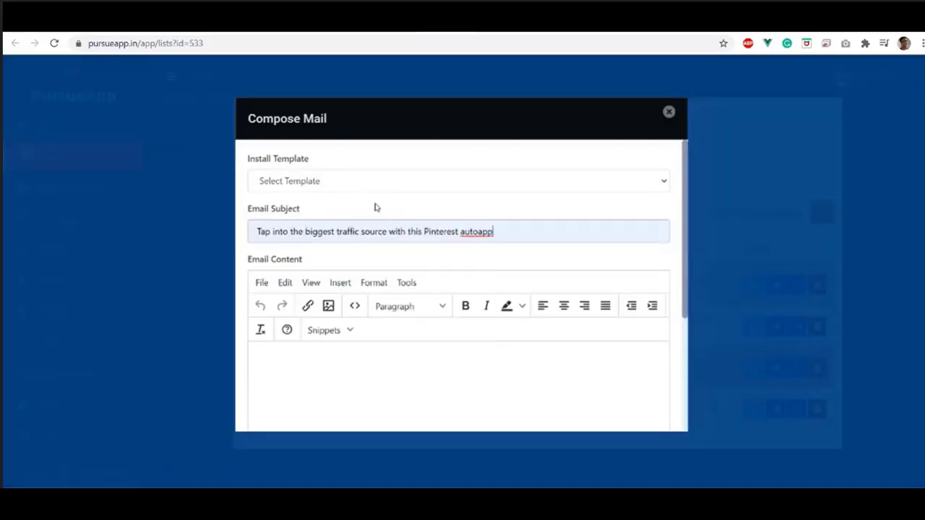
click(344, 361)
text(e2fgtry)
scroll(343, 362, down, 5)
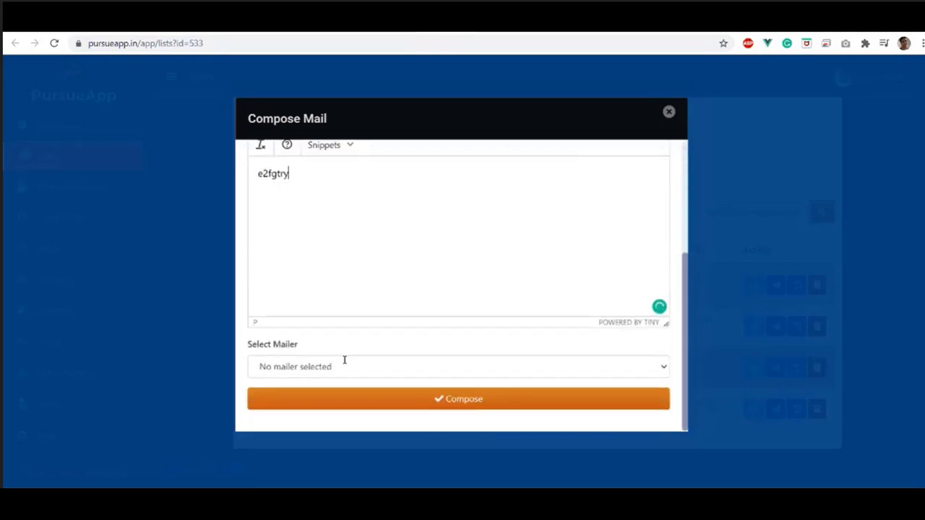
click(332, 367)
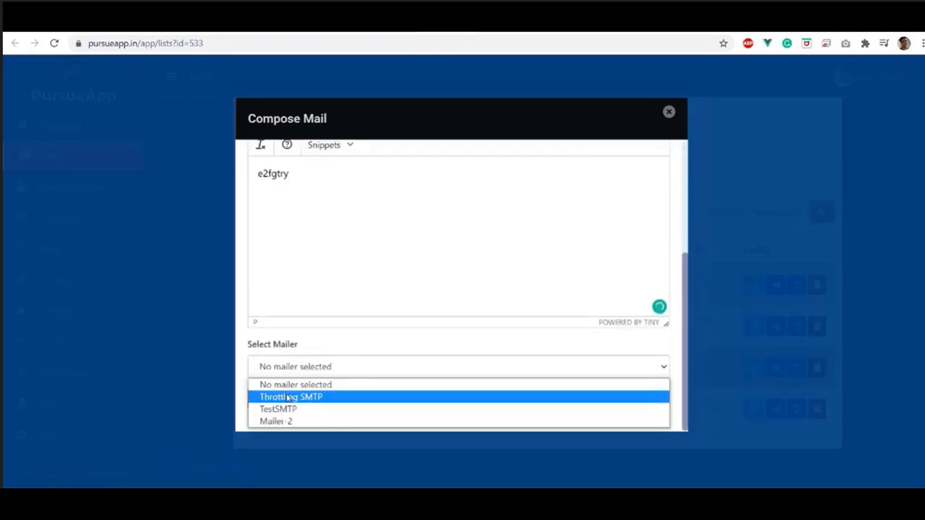
click(263, 397)
click(459, 401)
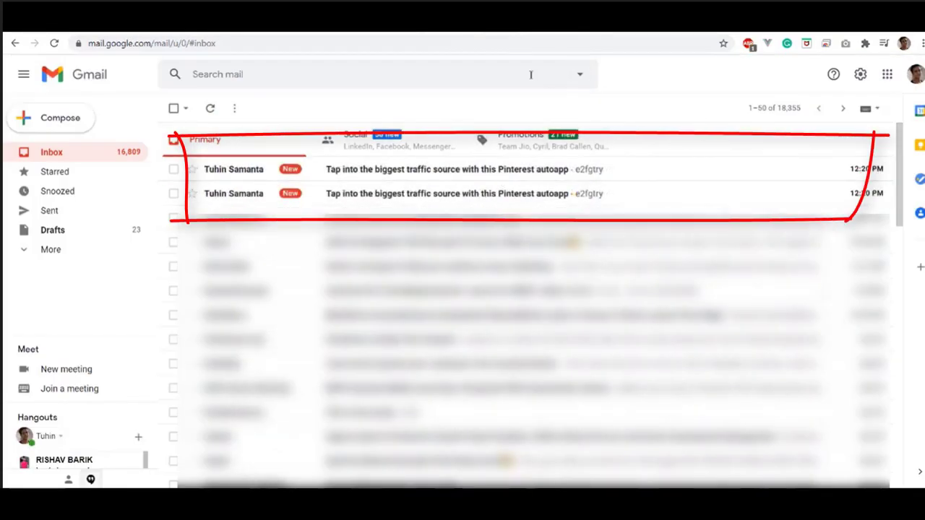
Return to PursueApp to see the send result on Throttling SMTP's settings.
click(498, 19)
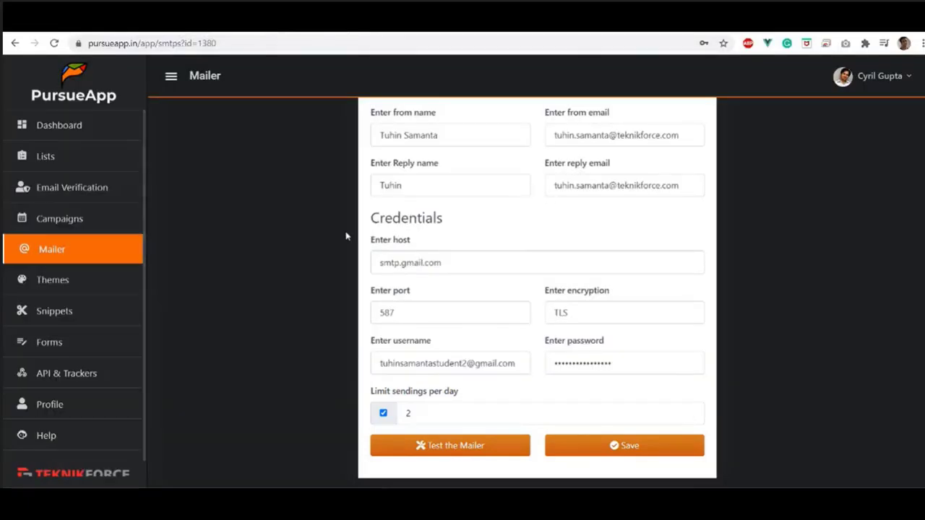
Read Throttling SMTP's quota-exhausted alert, then list the campaign's available mailers.
scroll(199, 124, up, 3)
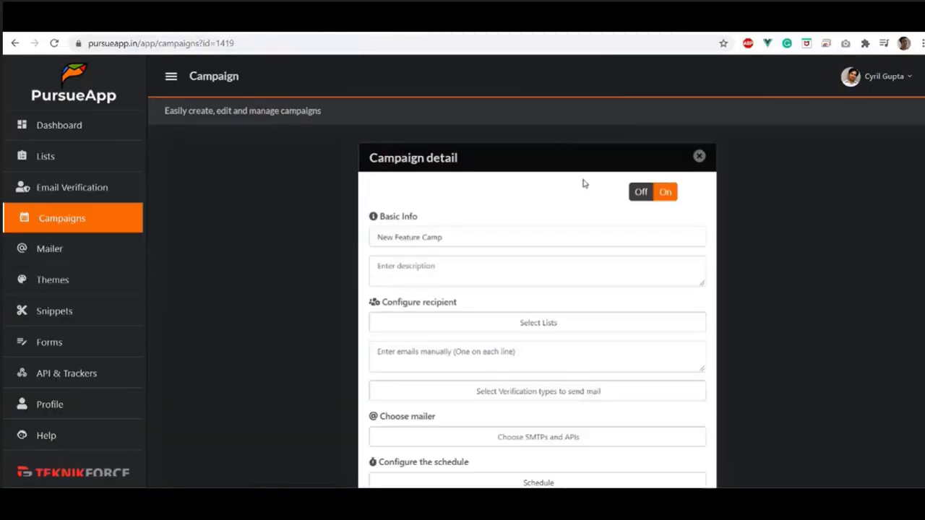
scroll(481, 287, down, 4)
click(481, 287)
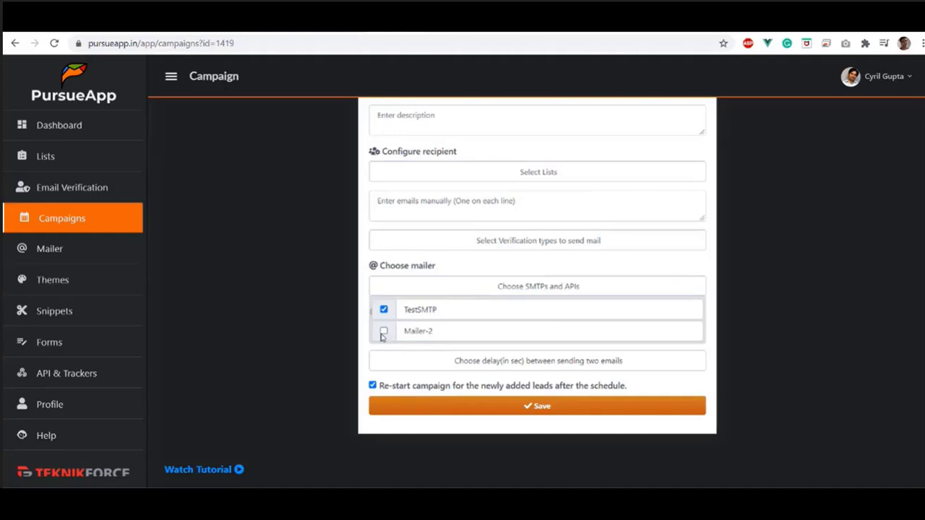
Tick Mailer-2 alongside TestSMTP, enable a 20–40 second sending delay, and save the campaign.
click(382, 334)
click(484, 364)
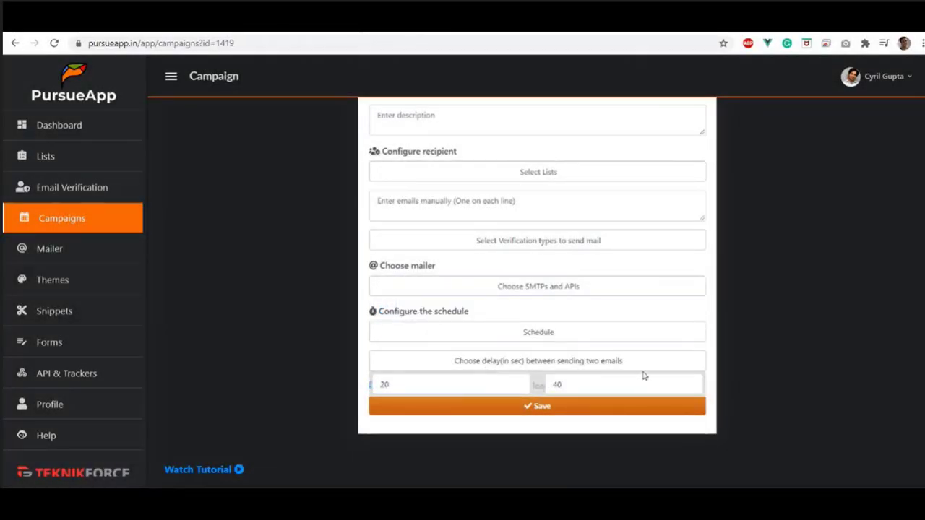
mouse_move(409, 384)
click(505, 406)
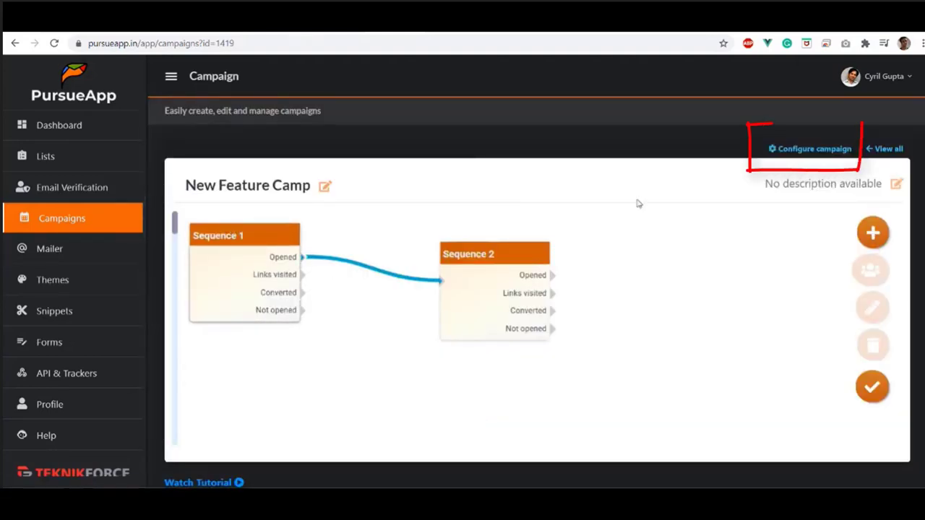
Add Zap Test and List2 as recipient lists in New Feature Camp's configuration.
click(799, 149)
scroll(497, 207, down, 3)
click(498, 206)
click(384, 265)
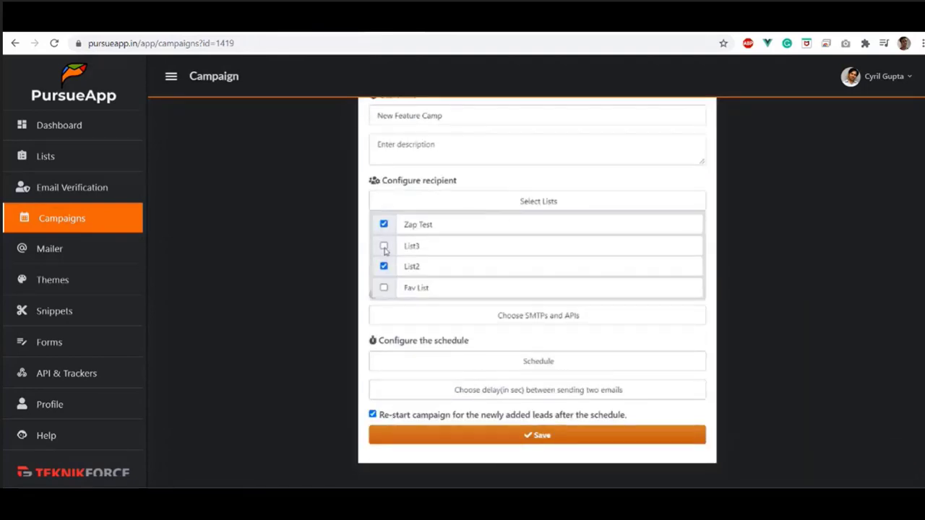
click(384, 248)
click(441, 243)
Show the 20–40 second delay range and select the minimum value of 20.
scroll(575, 305, down, 1)
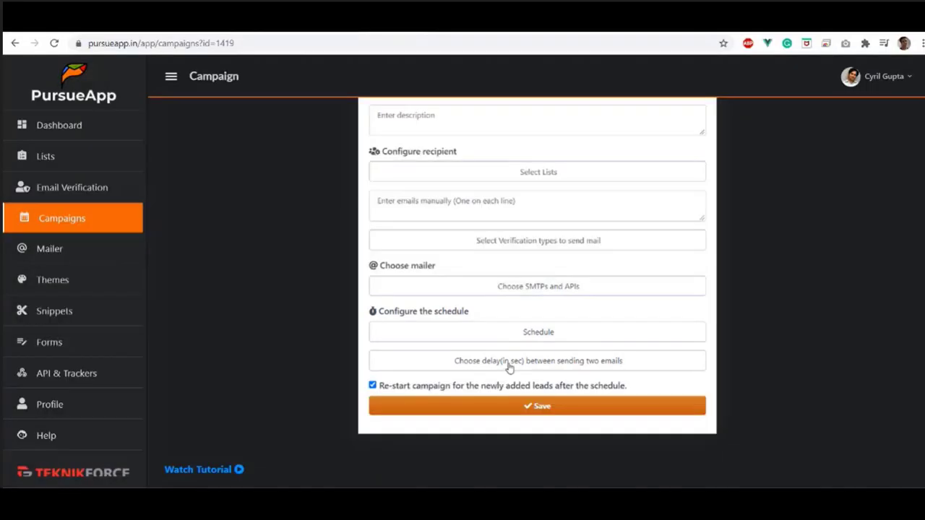
click(509, 366)
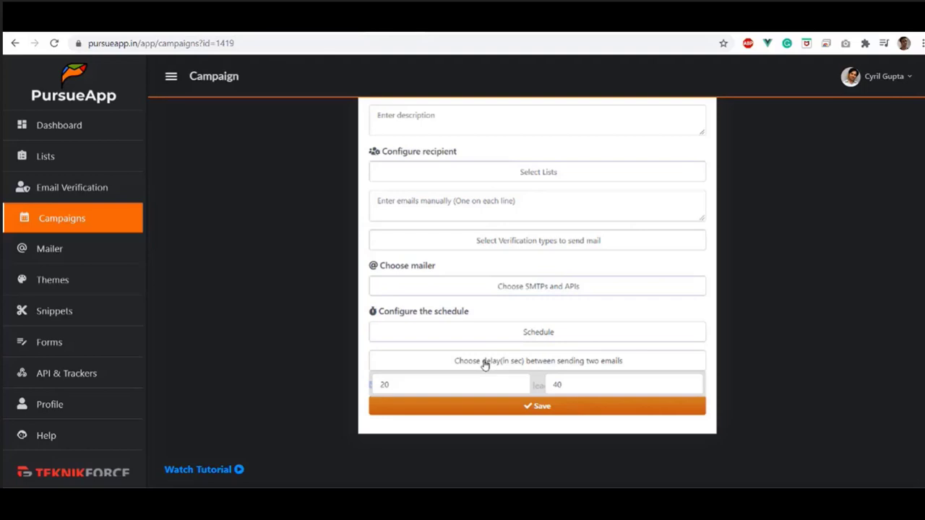
drag(419, 384, 373, 385)
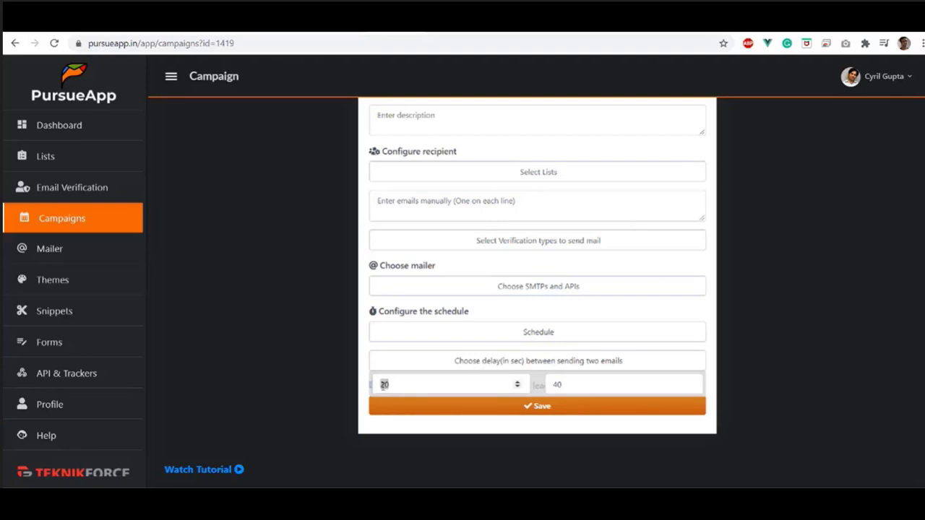